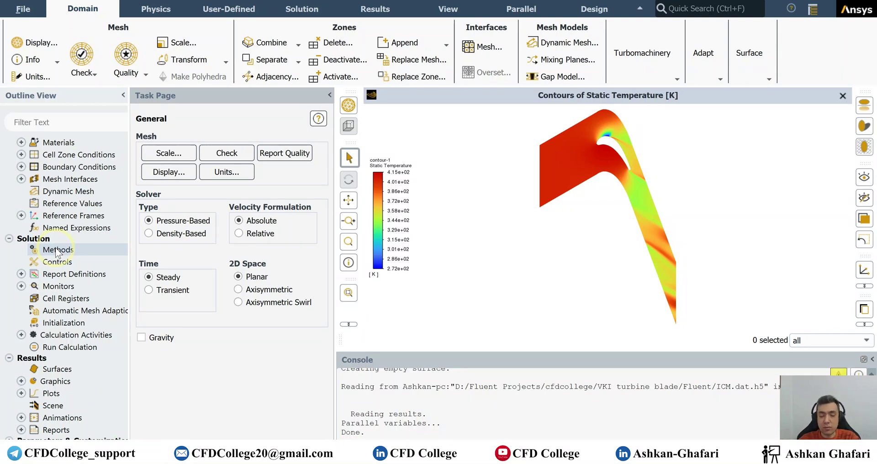
Step: Open the Surface Integrals report and set its report type to Area-Weighted Average
{"action": "scroll", "coordinate": [66, 301], "scroll_direction": "down", "scroll_amount": 1}
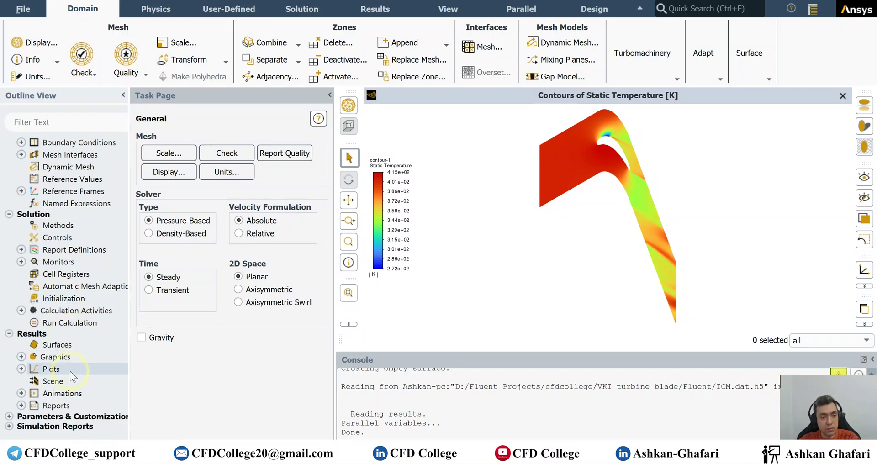
{"action": "double_click", "coordinate": [55, 406]}
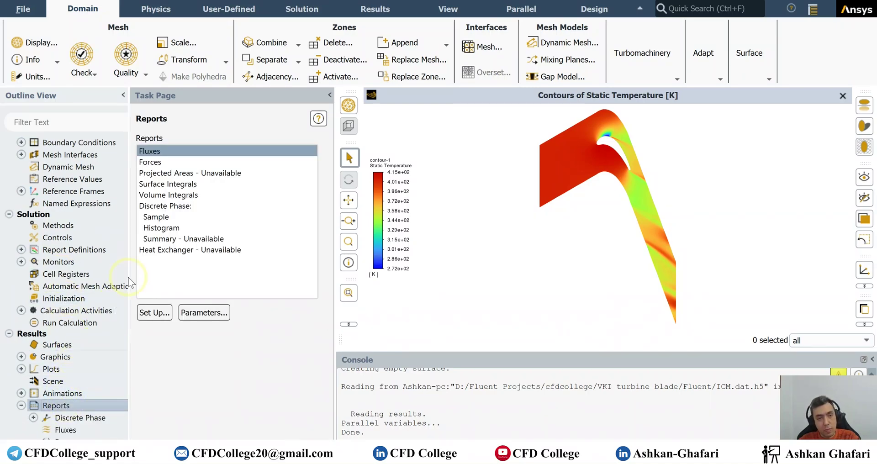
{"action": "left_click", "coordinate": [170, 185]}
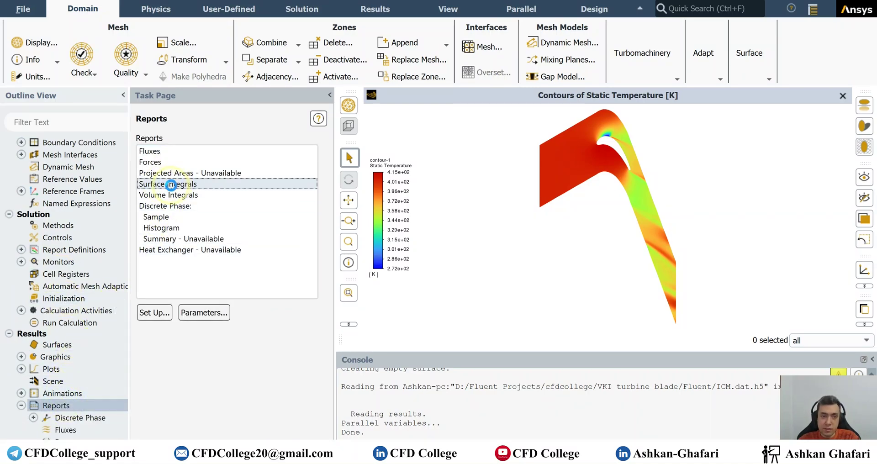
{"action": "double_click", "coordinate": [170, 184]}
{"action": "left_click", "coordinate": [320, 126]}
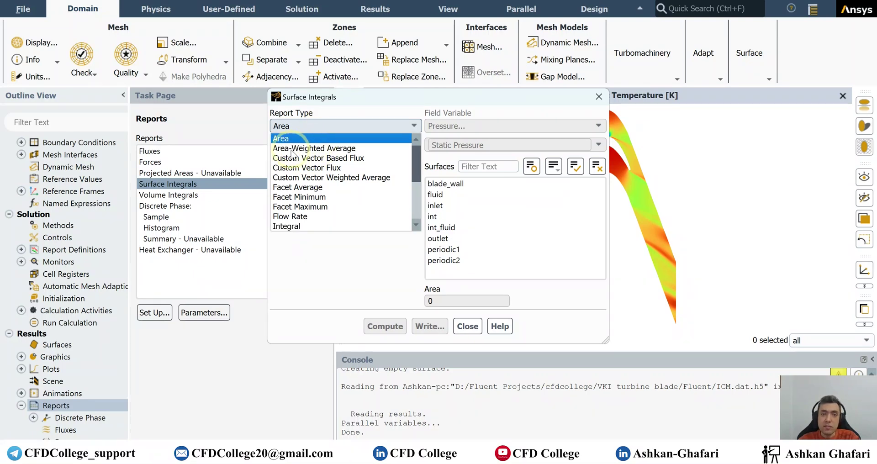
{"action": "scroll", "coordinate": [294, 169], "scroll_direction": "down", "scroll_amount": 2}
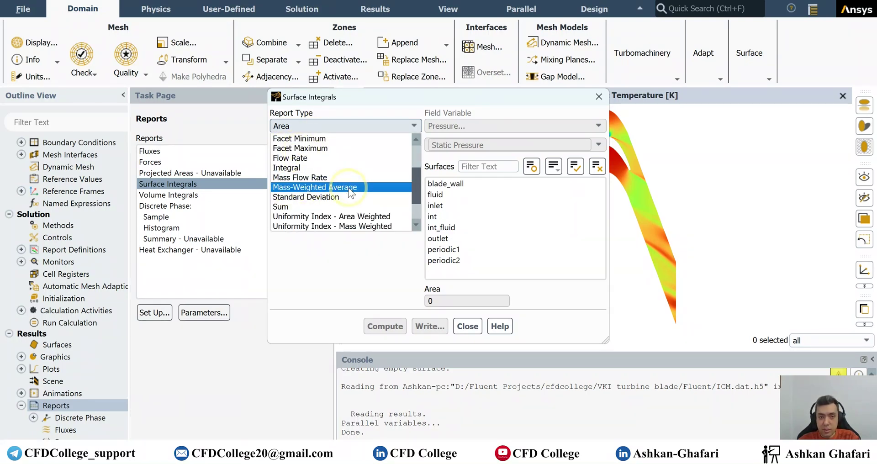
{"action": "scroll", "coordinate": [347, 192], "scroll_direction": "up", "scroll_amount": 2}
{"action": "left_click", "coordinate": [333, 149]}
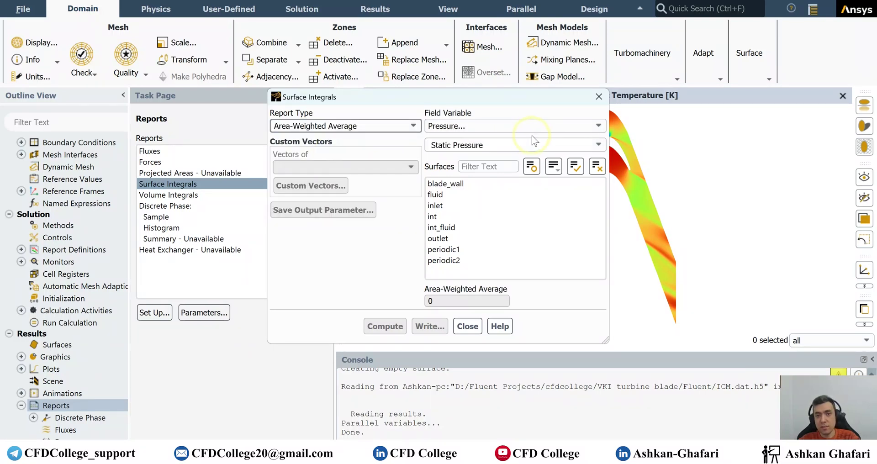
Step: Compute the area-weighted average of Velocity Magnitude on the outlet surface
{"action": "left_click", "coordinate": [442, 126]}
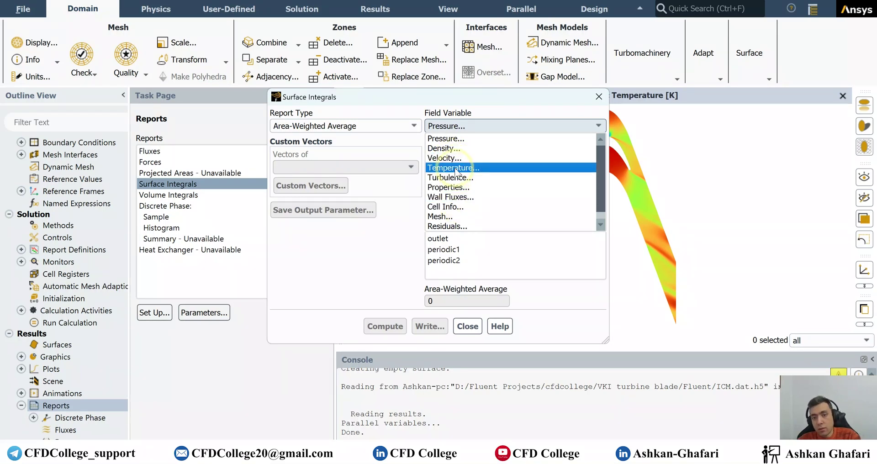
{"action": "scroll", "coordinate": [456, 171], "scroll_direction": "down", "scroll_amount": 1}
{"action": "scroll", "coordinate": [456, 171], "scroll_direction": "up", "scroll_amount": 1}
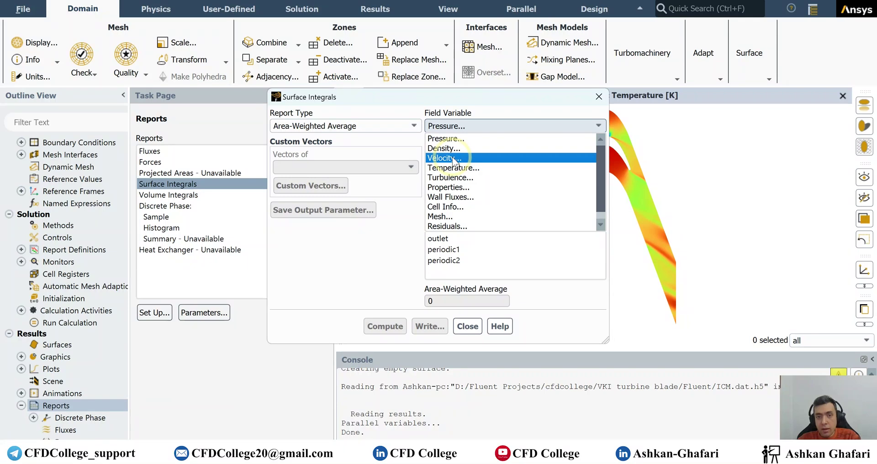
{"action": "left_click", "coordinate": [454, 159]}
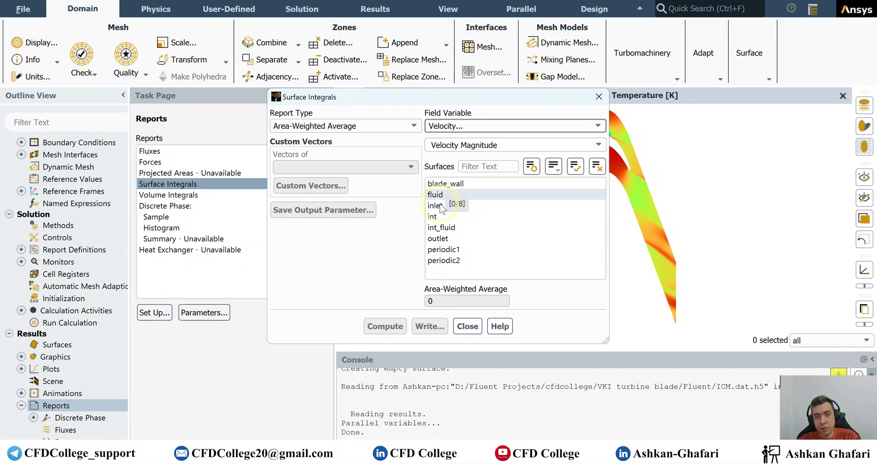
{"action": "left_click", "coordinate": [440, 238]}
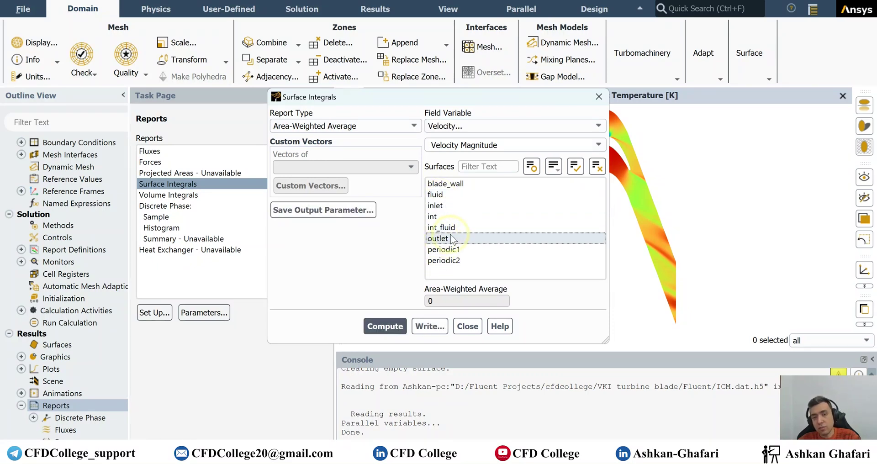
{"action": "left_click", "coordinate": [384, 325]}
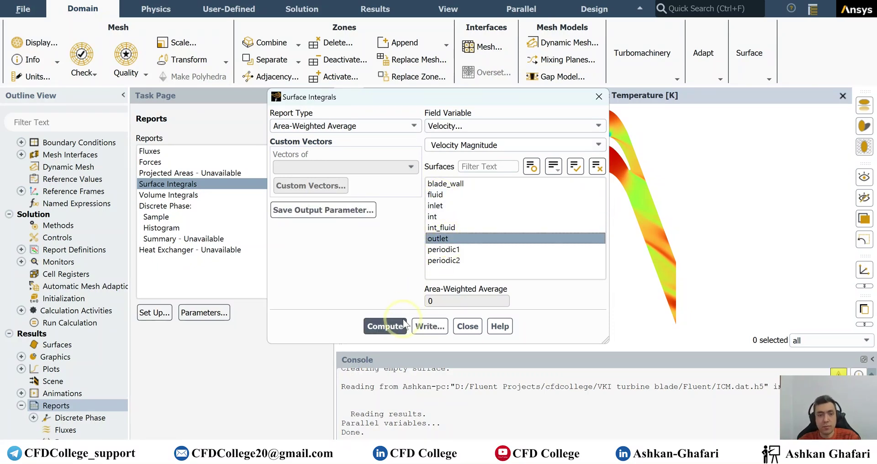
{"action": "left_click_drag", "start_coordinate": [461, 300], "coordinate": [405, 300]}
{"action": "left_click", "coordinate": [468, 300]}
{"action": "left_click_drag", "start_coordinate": [469, 300], "coordinate": [392, 308]}
{"action": "left_click", "coordinate": [456, 300]}
{"action": "left_click_drag", "start_coordinate": [457, 300], "coordinate": [408, 306]}
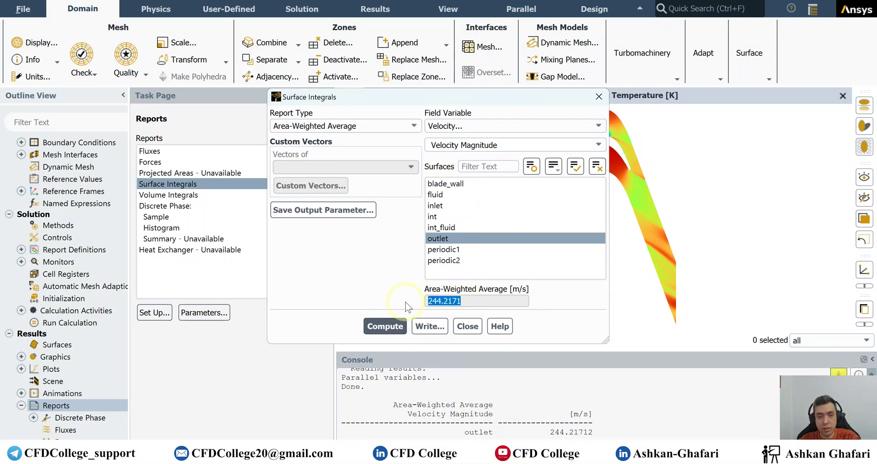
Step: Compute the Mass-Weighted Average of Static Temperature on the outlet surface
{"action": "left_click", "coordinate": [379, 128]}
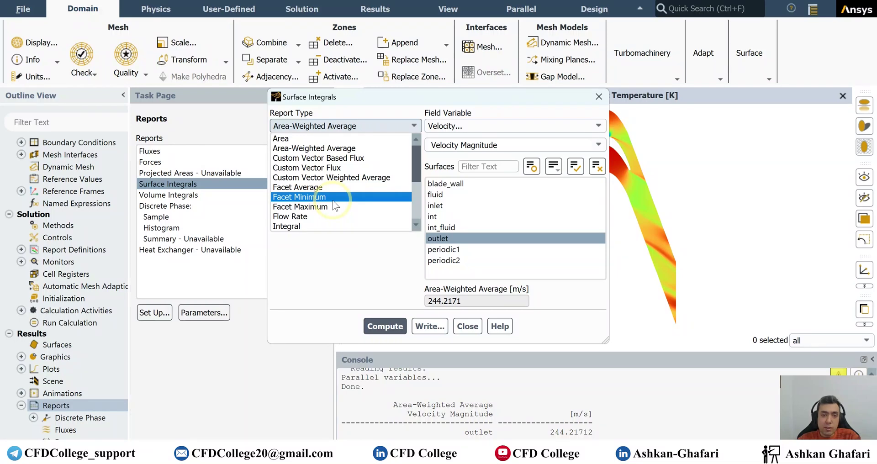
{"action": "scroll", "coordinate": [334, 206], "scroll_direction": "down", "scroll_amount": 1}
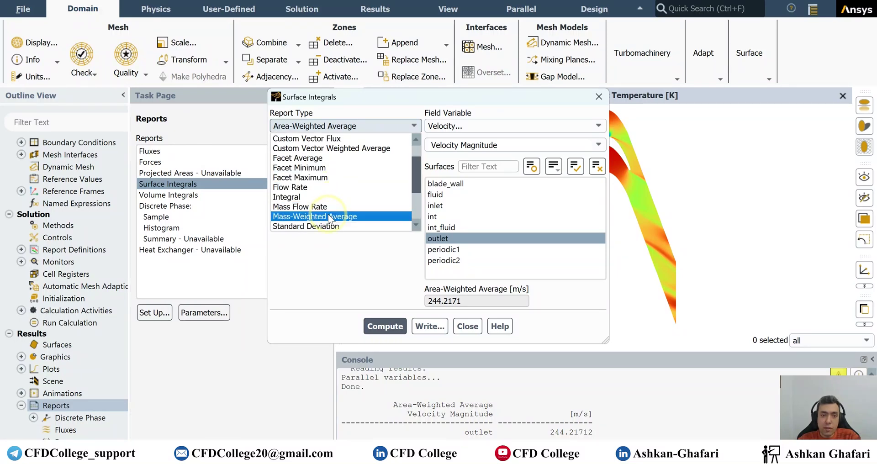
{"action": "left_click", "coordinate": [331, 218]}
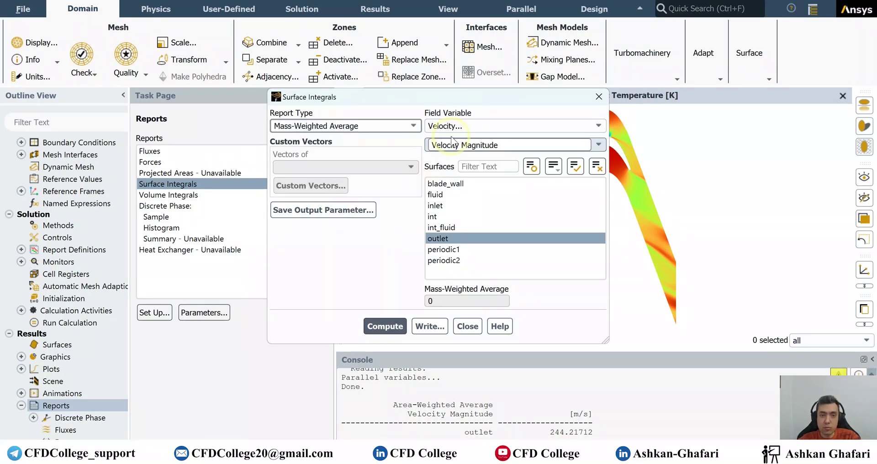
{"action": "left_click", "coordinate": [502, 126]}
{"action": "left_click", "coordinate": [456, 169]}
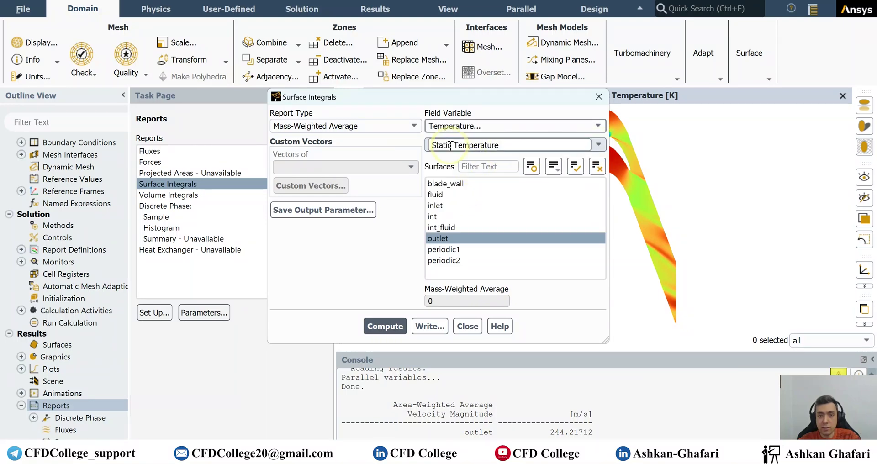
{"action": "left_click", "coordinate": [599, 145]}
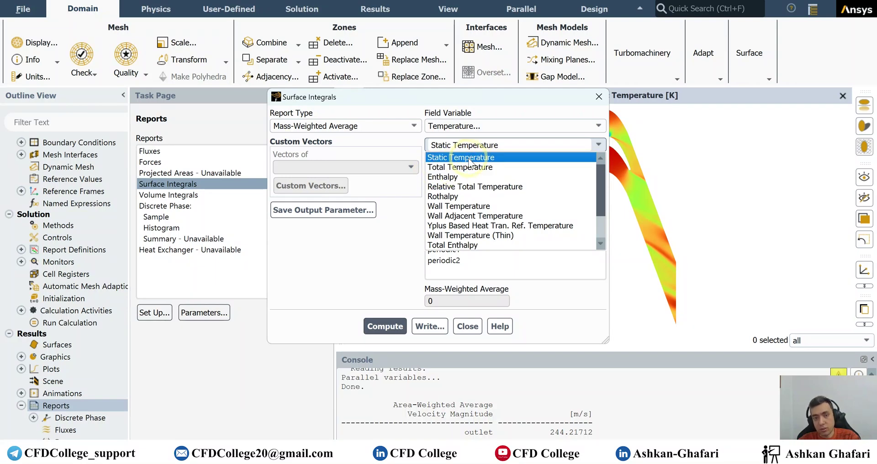
{"action": "left_click", "coordinate": [400, 229]}
{"action": "left_click", "coordinate": [385, 326]}
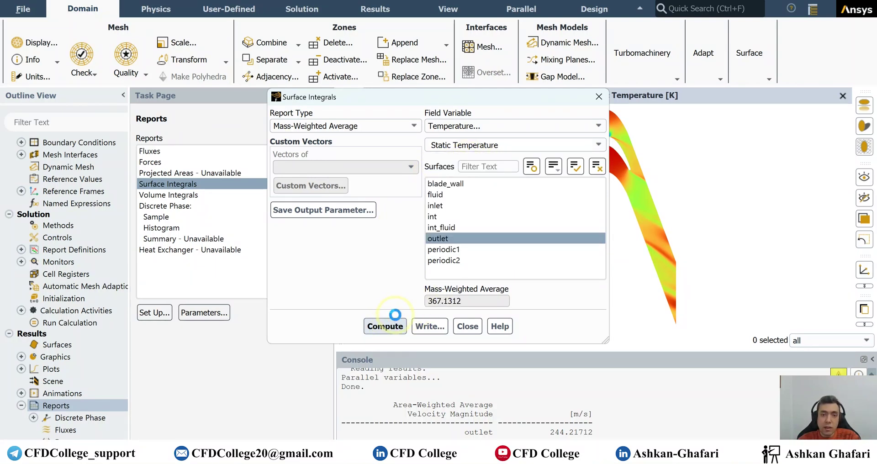
{"action": "double_click", "coordinate": [456, 301]}
{"action": "left_click", "coordinate": [464, 300]}
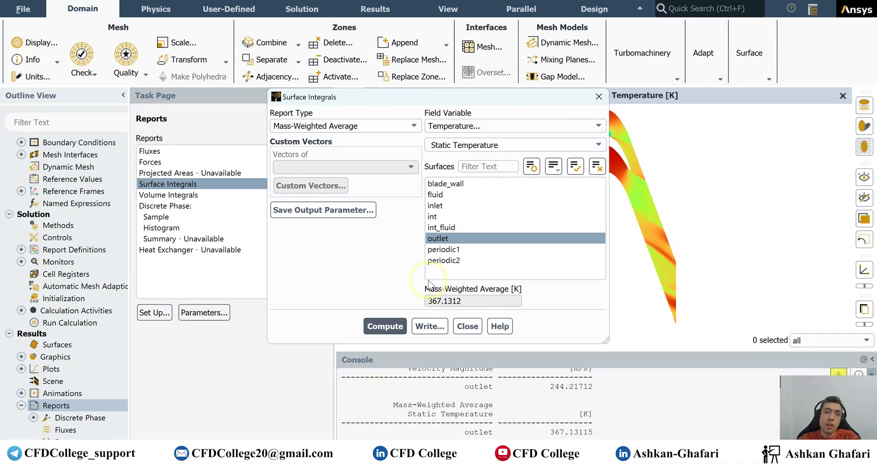
{"action": "left_click", "coordinate": [487, 124]}
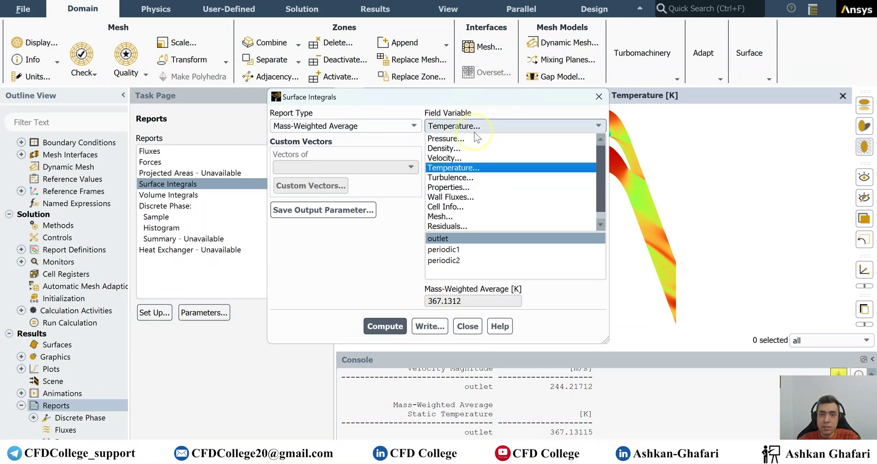
{"action": "left_click", "coordinate": [471, 328]}
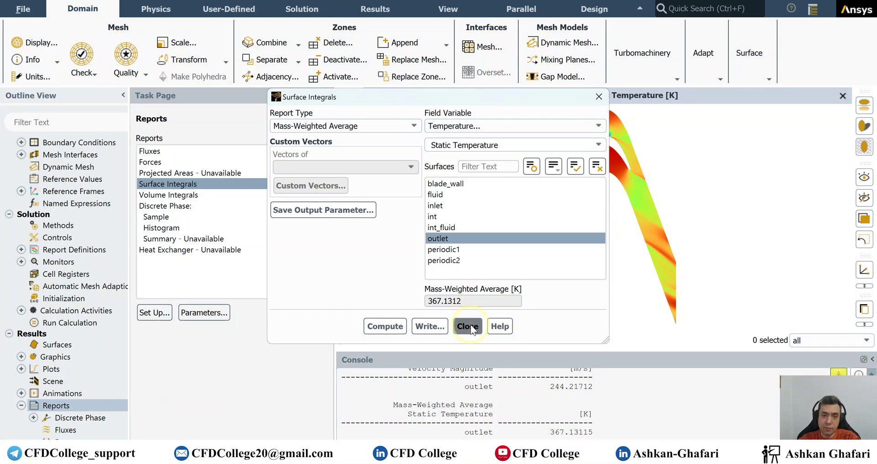
{"action": "left_click", "coordinate": [414, 126]}
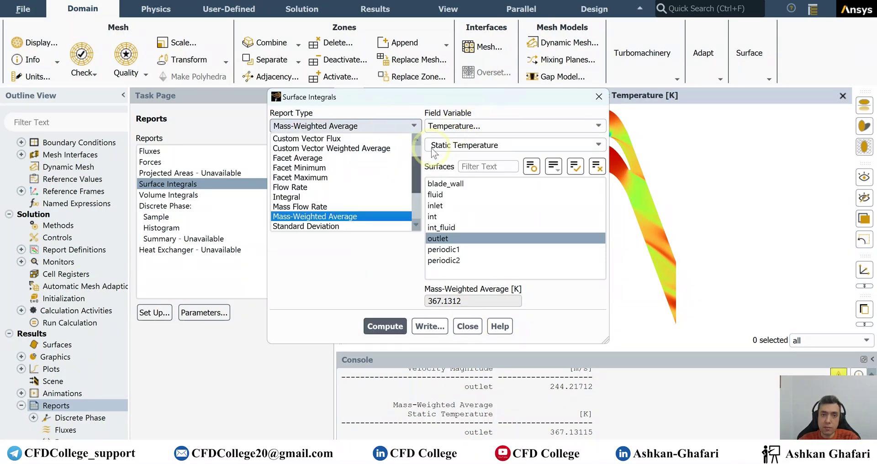
{"action": "scroll", "coordinate": [417, 137], "scroll_direction": "up", "scroll_amount": 1}
{"action": "left_click", "coordinate": [470, 327]}
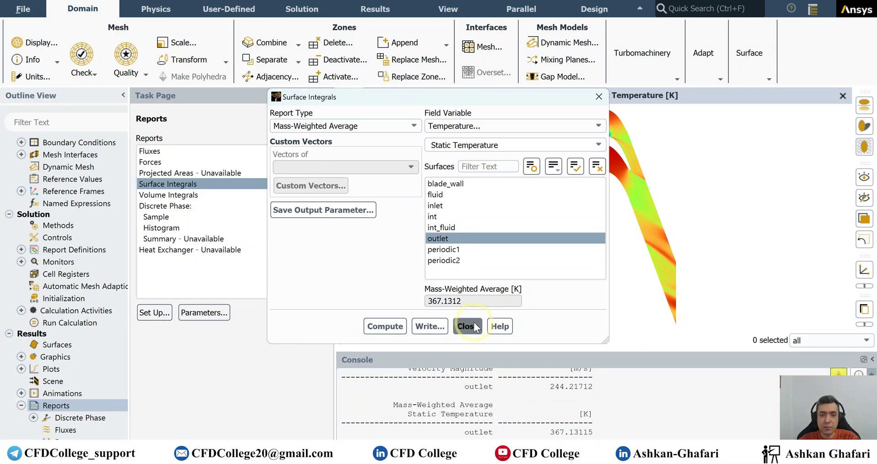
{"action": "left_click", "coordinate": [595, 128]}
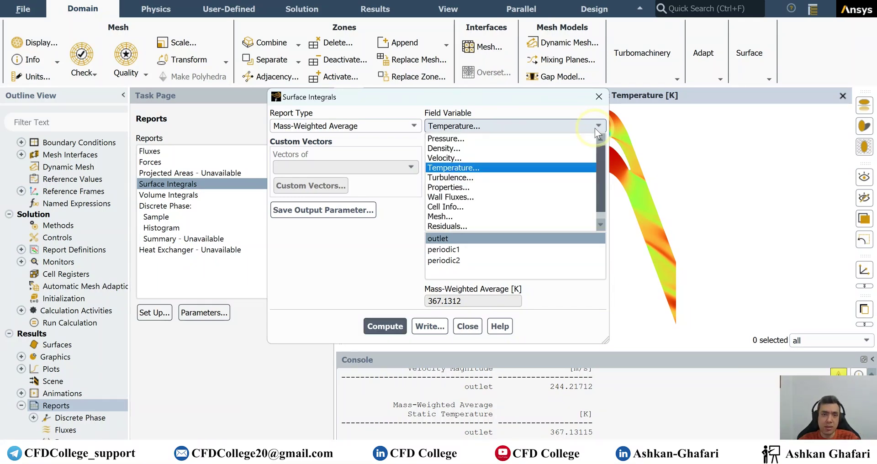
Step: Configure the surface integral as an Area-Weighted Average of the Turbulence variable Wall Yplus and close the dialog
{"action": "left_click", "coordinate": [351, 127]}
{"action": "scroll", "coordinate": [363, 149], "scroll_direction": "up", "scroll_amount": 1}
{"action": "left_click", "coordinate": [336, 149]}
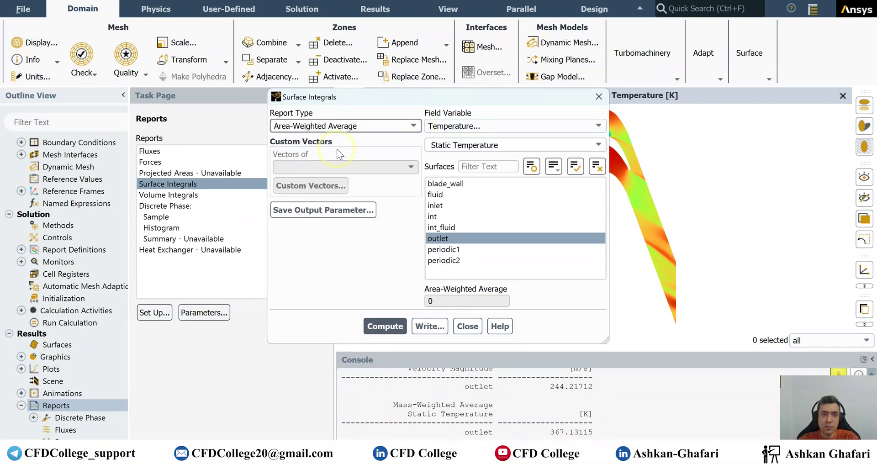
{"action": "left_click", "coordinate": [521, 130]}
{"action": "left_click", "coordinate": [469, 178]}
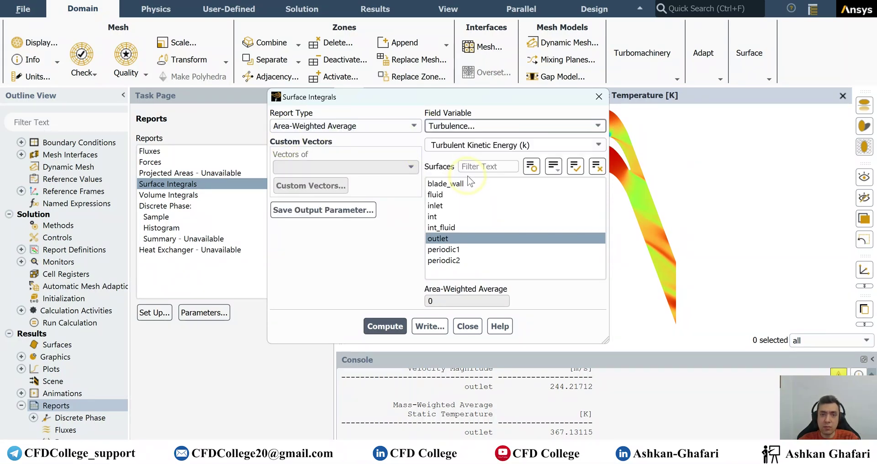
{"action": "left_click", "coordinate": [475, 145]}
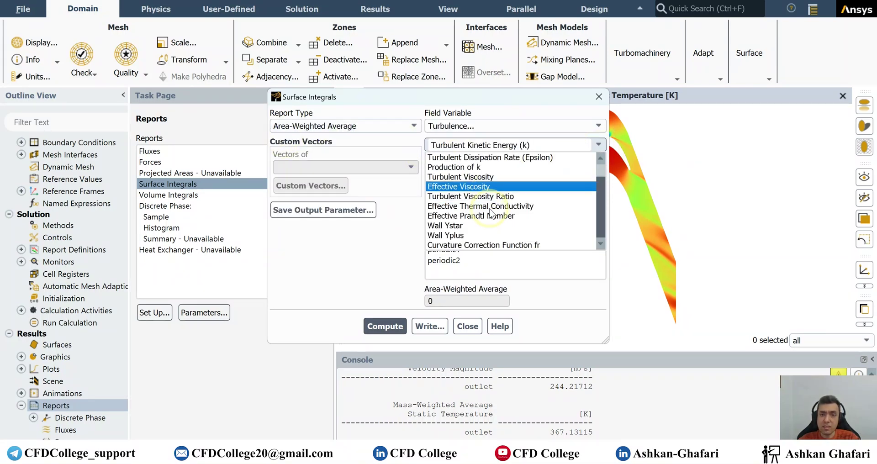
{"action": "left_click", "coordinate": [469, 234]}
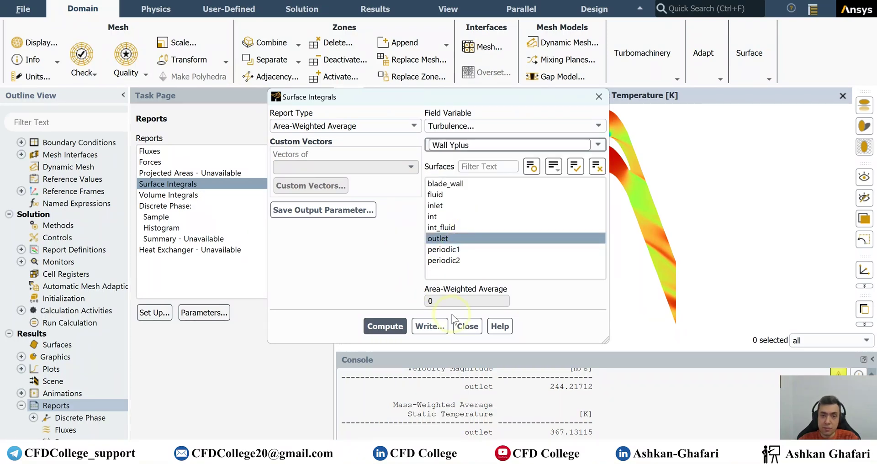
{"action": "left_click", "coordinate": [475, 326]}
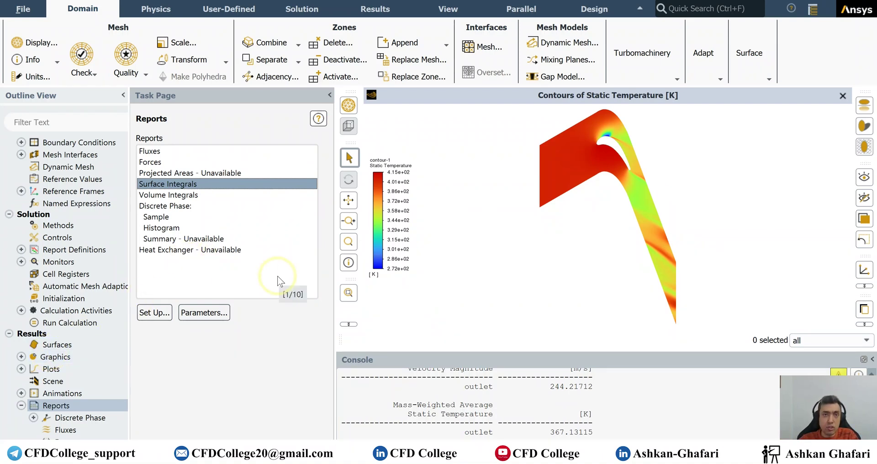
Step: Create a mass-weighted average surface report definition for Static Temperature on the outlet surface
{"action": "right_click", "coordinate": [48, 252]}
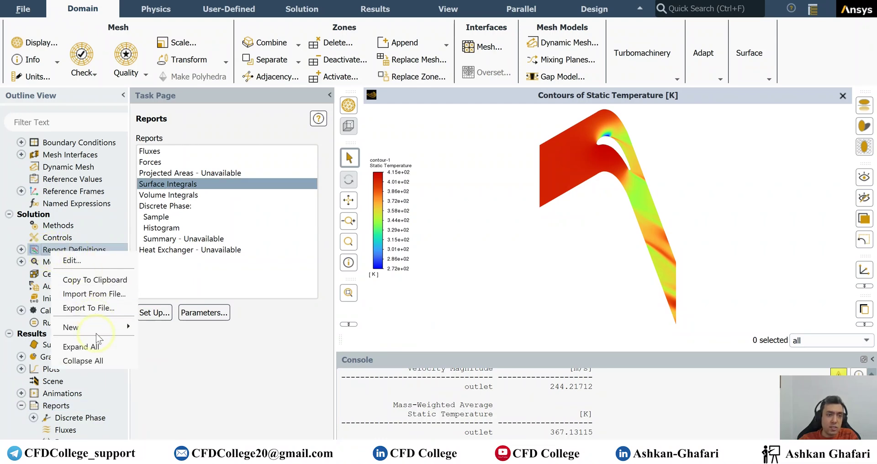
{"action": "mouse_move", "coordinate": [102, 328]}
{"action": "mouse_move", "coordinate": [170, 343]}
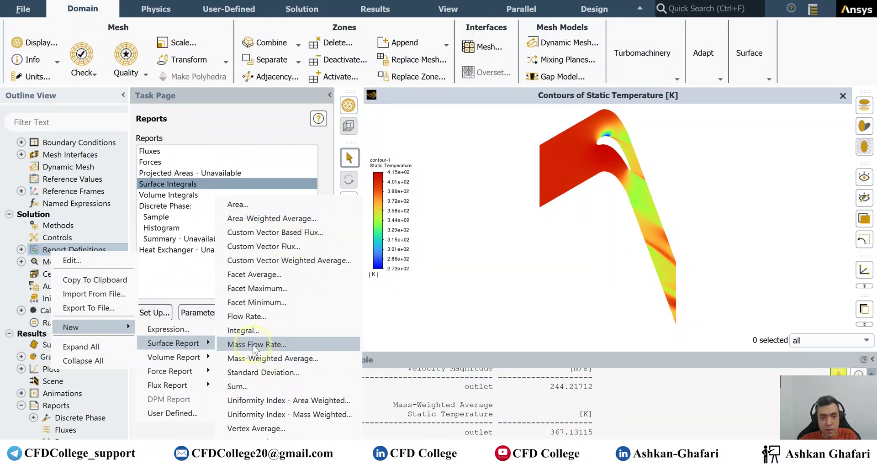
{"action": "left_click", "coordinate": [300, 355]}
{"action": "left_click", "coordinate": [483, 157]}
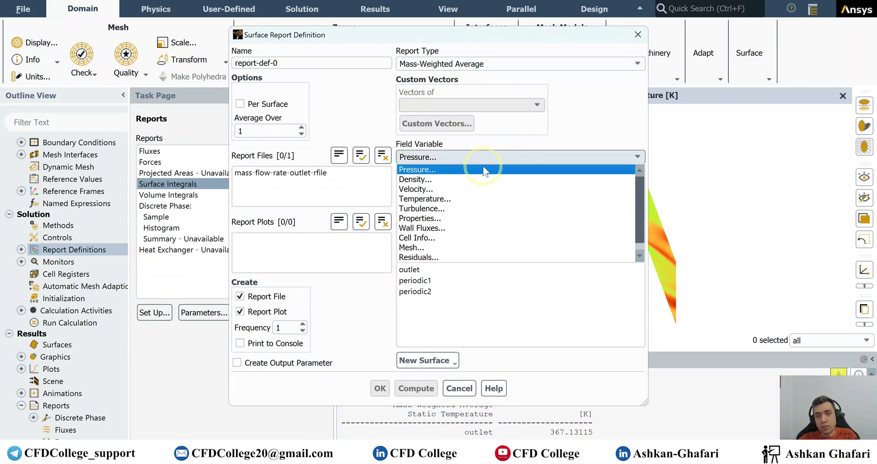
{"action": "left_click", "coordinate": [443, 200]}
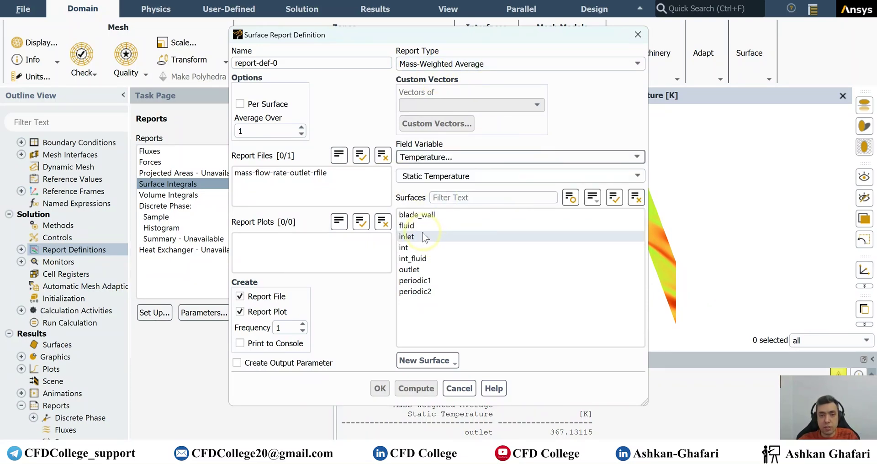
{"action": "left_click", "coordinate": [419, 269]}
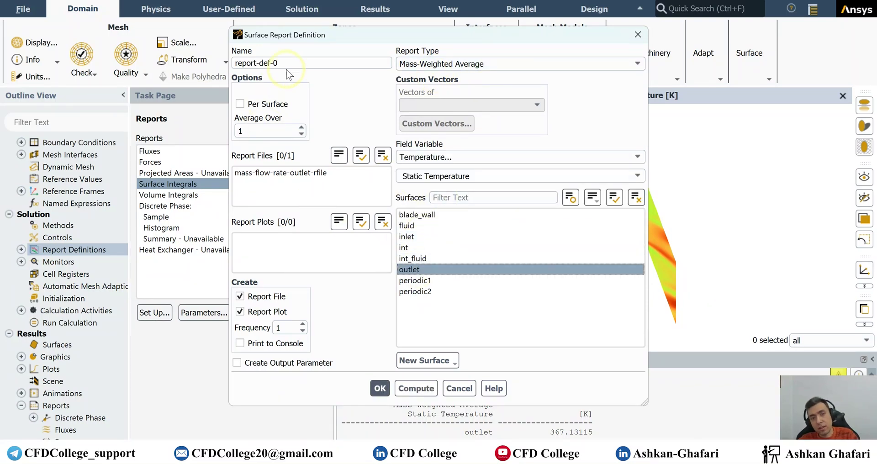
Step: Name the new surface report definition bulk-temperature-outlet
{"action": "left_click_drag", "start_coordinate": [287, 64], "coordinate": [188, 71]}
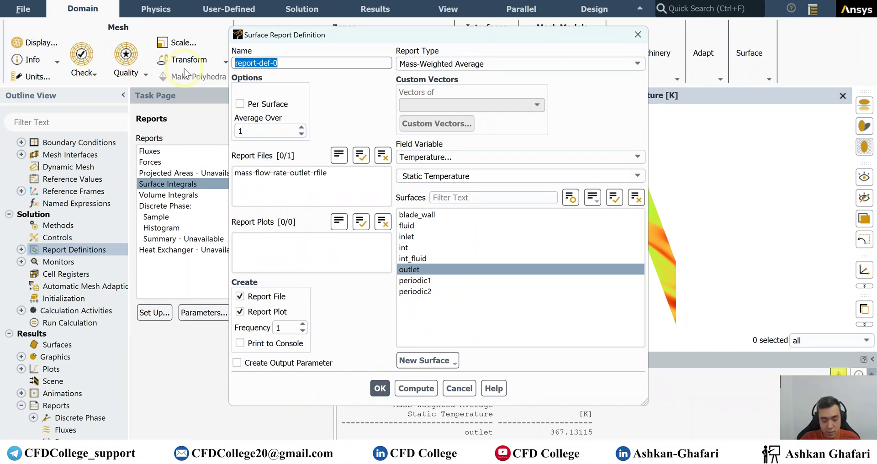
{"action": "type", "text": "bulk"}
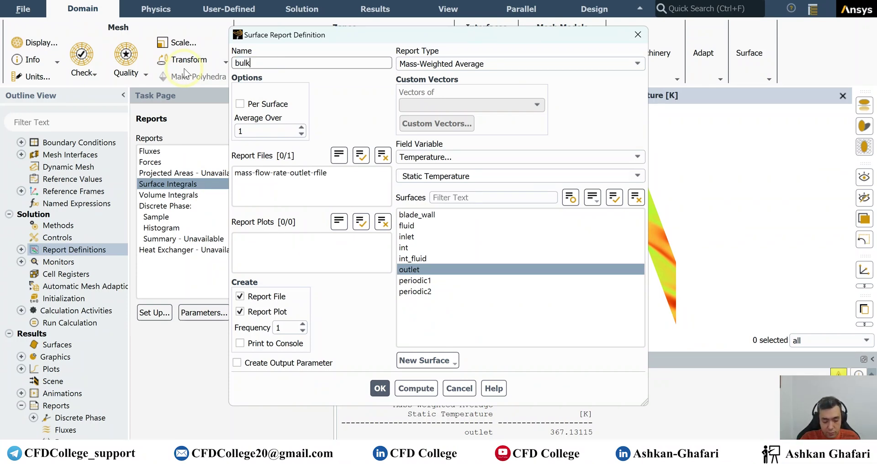
{"action": "type", "text": "-temperat"}
{"action": "type", "text": "ure"}
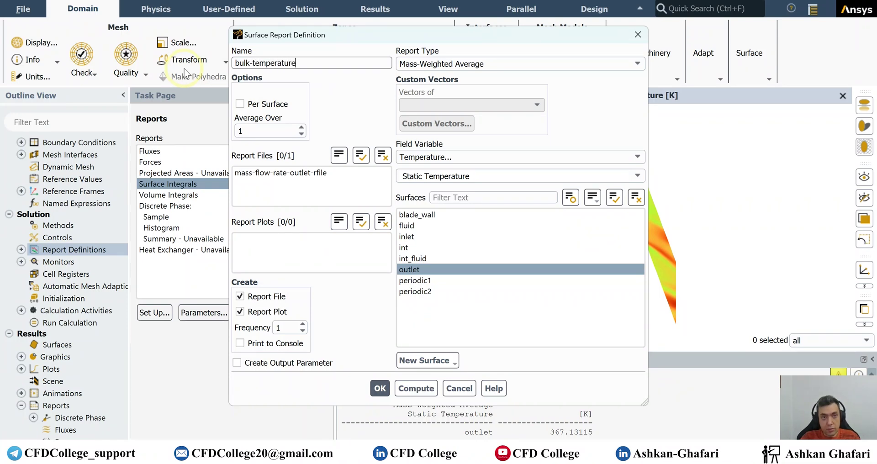
{"action": "type", "text": "-outlet"}
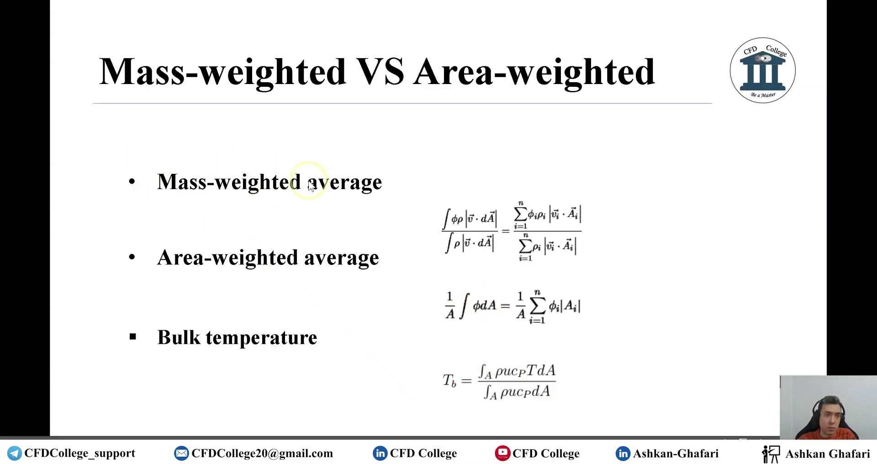
{"action": "key", "text": "Left"}
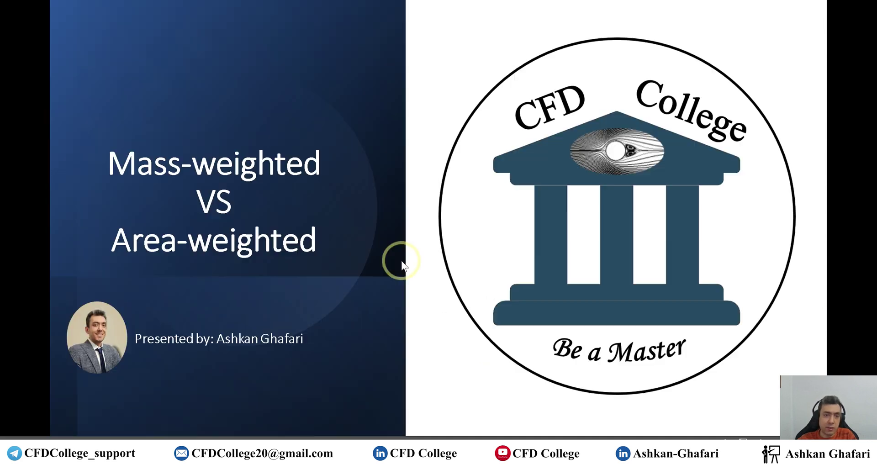